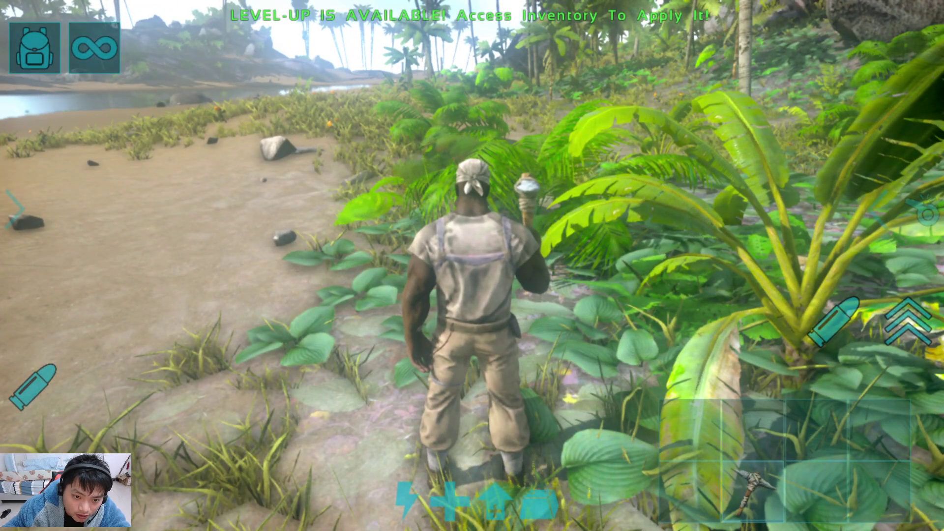
{"action": "key", "text": "w"}
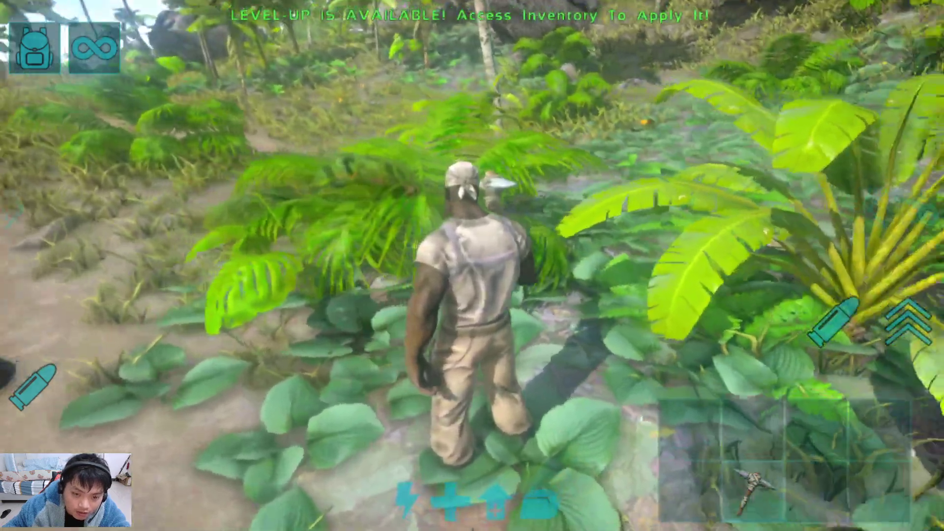
{"action": "key", "text": "w"}
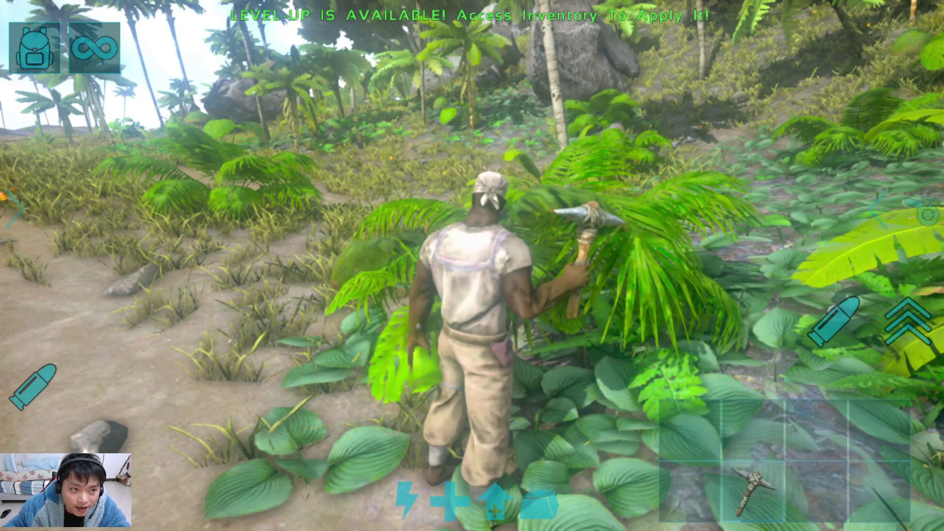
Step: Switch from the game to MT Manager, accept the prompt about DeviceProfiles.ini and close that file in the text editor
{"action": "key", "text": "ctrl+shift+1"}
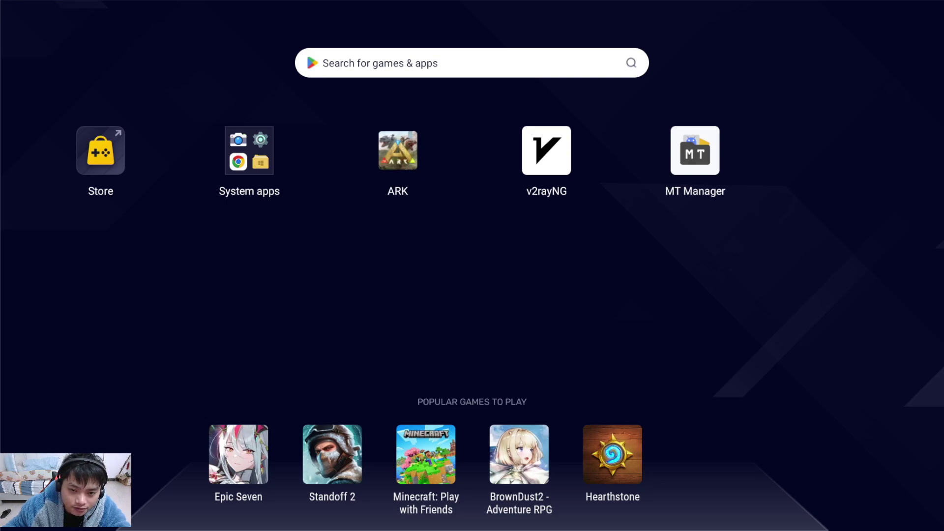
{"action": "left_click", "coordinate": [695, 150]}
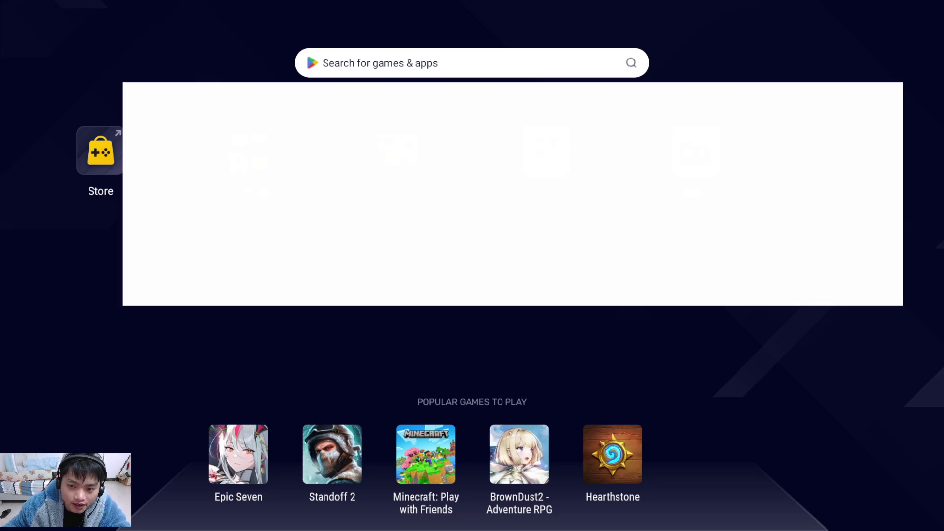
{"action": "left_click", "coordinate": [651, 294]}
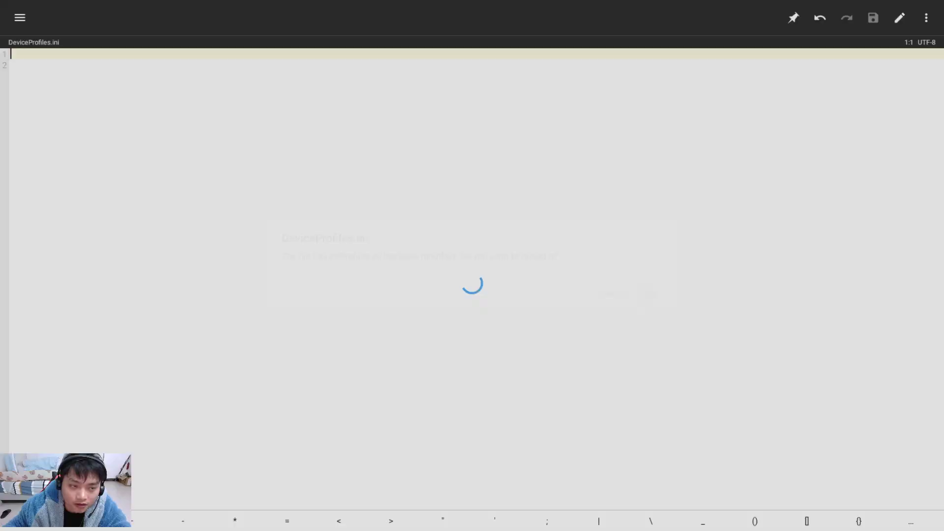
{"action": "left_click", "coordinate": [20, 17]}
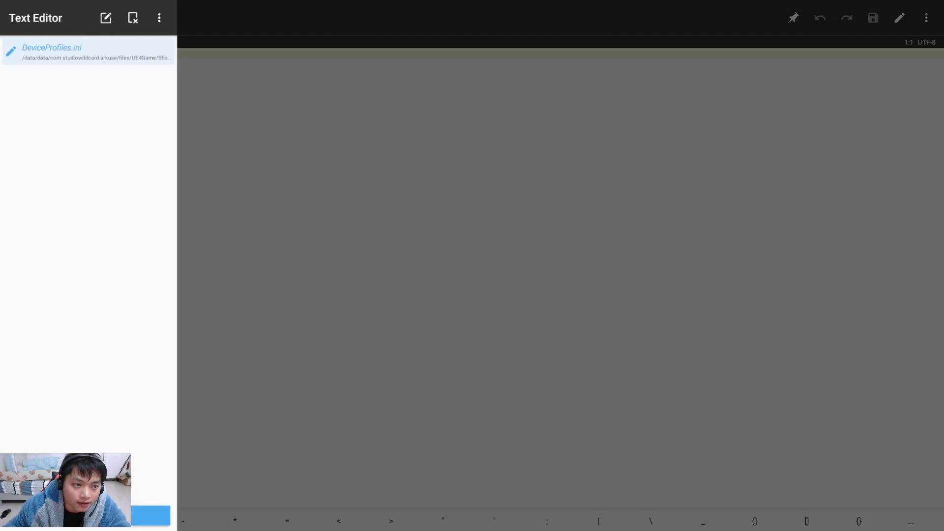
{"action": "left_click", "coordinate": [492, 266]}
{"action": "left_click", "coordinate": [926, 18]}
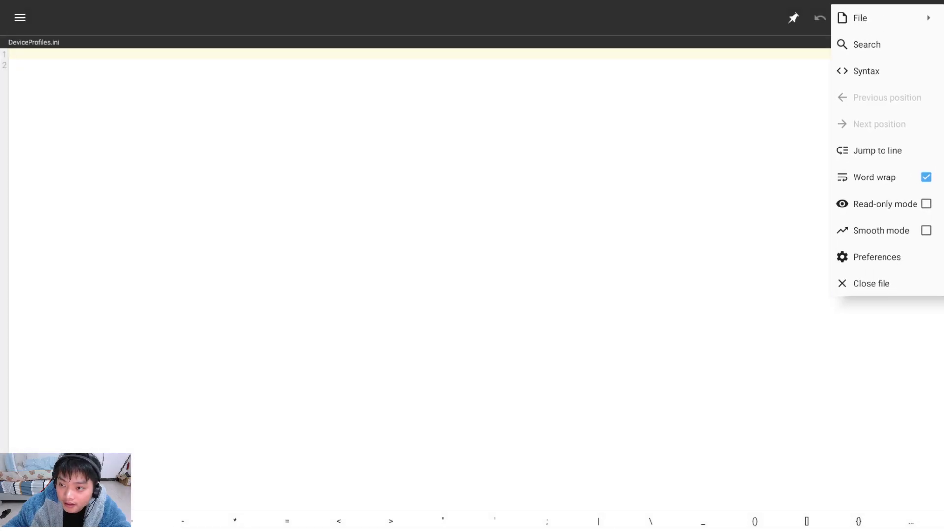
{"action": "left_click", "coordinate": [871, 284]}
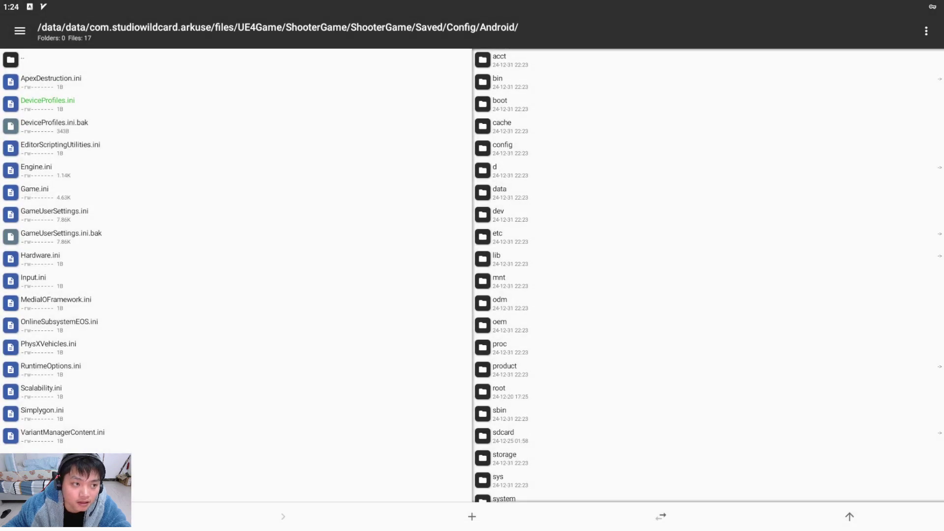
Step: Go to the root directory in the file manager's first pane and open the /data/data/ folder
{"action": "left_click", "coordinate": [20, 31]}
{"action": "left_click", "coordinate": [54, 91]}
{"action": "left_click", "coordinate": [20, 31]}
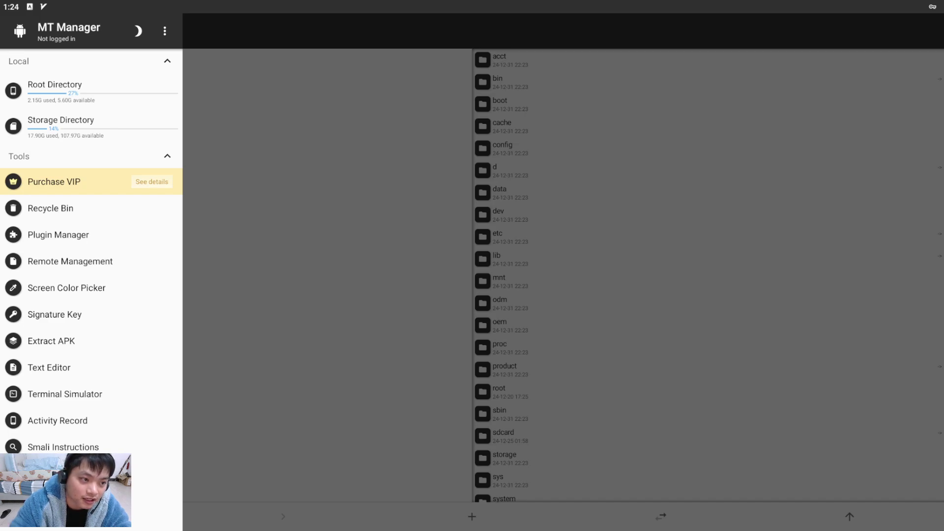
{"action": "left_click", "coordinate": [91, 92]}
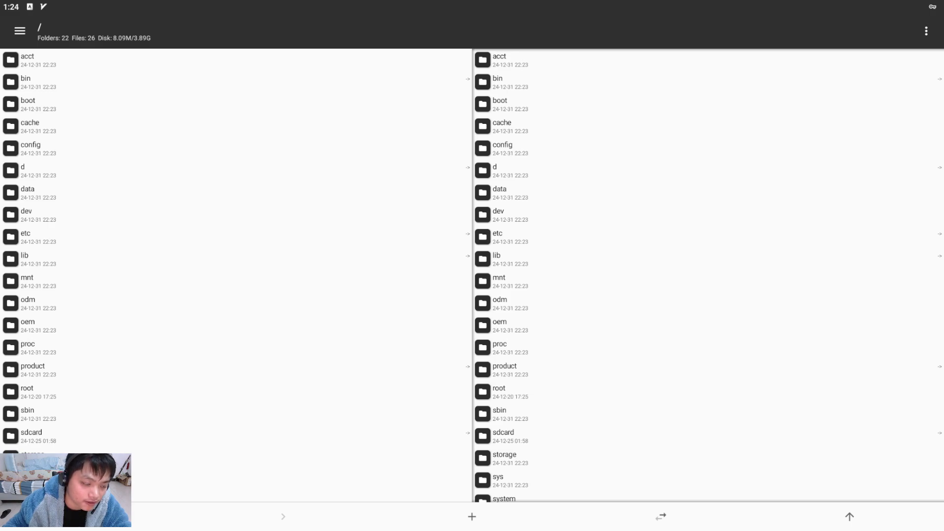
{"action": "left_click", "coordinate": [91, 193]}
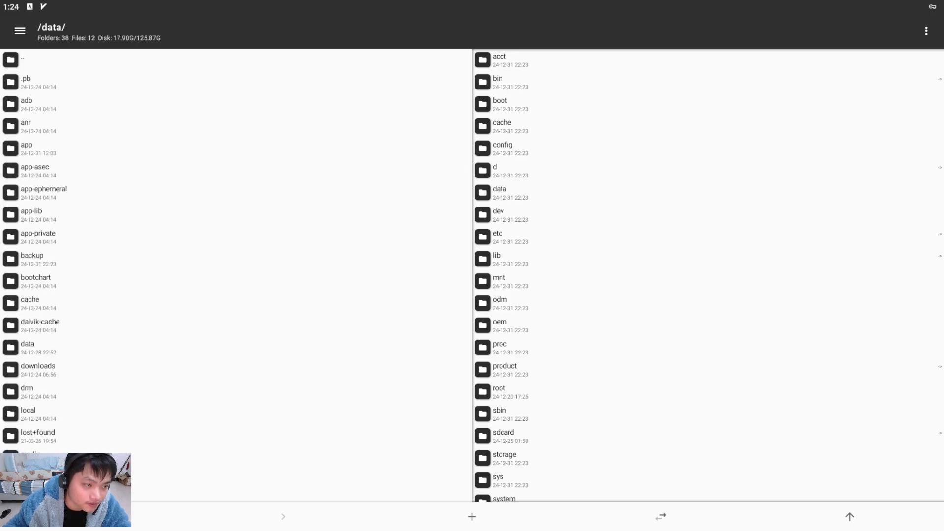
{"action": "left_click", "coordinate": [91, 347]}
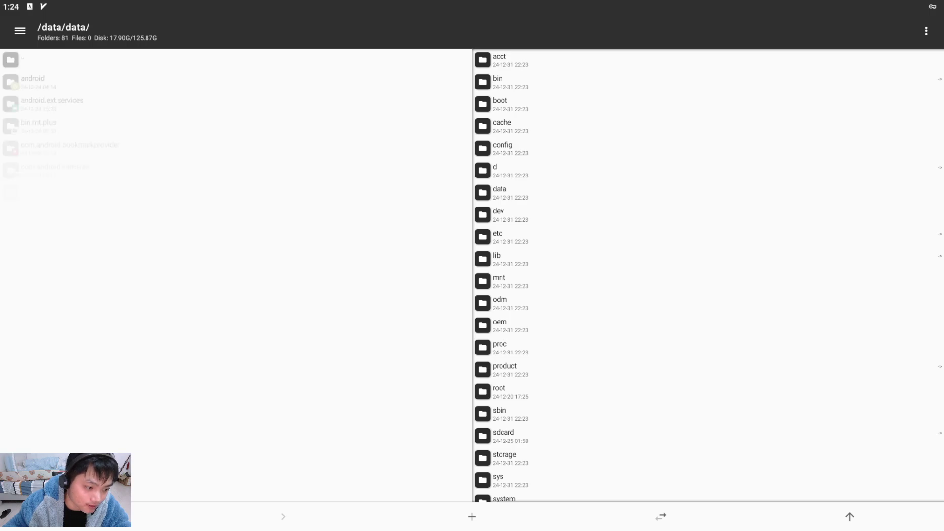
Step: Within /data/data/, open the game's folder path com.studiowildcard.arkuse/files/UE4Game/ShooterGame
{"action": "scroll", "coordinate": [236, 276], "scroll_direction": "down", "scroll_amount": 20}
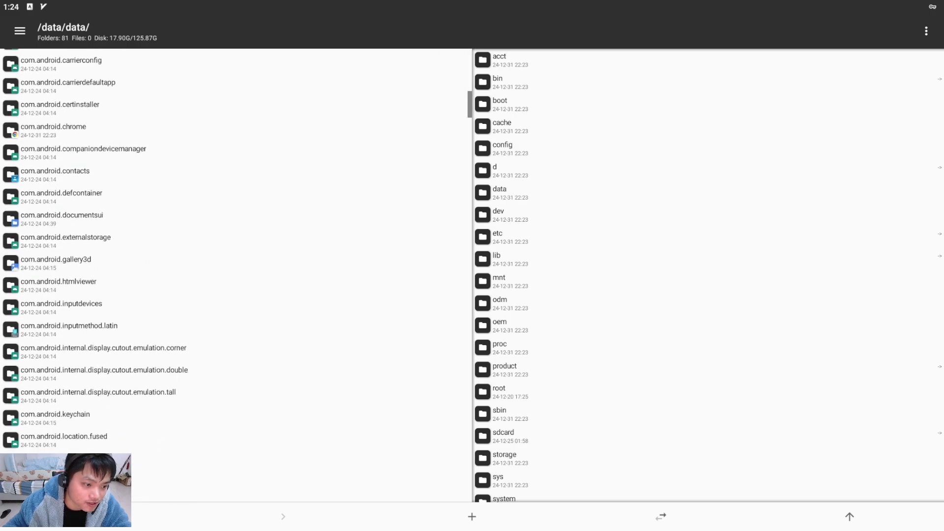
{"action": "scroll", "coordinate": [236, 275], "scroll_direction": "down", "scroll_amount": 5}
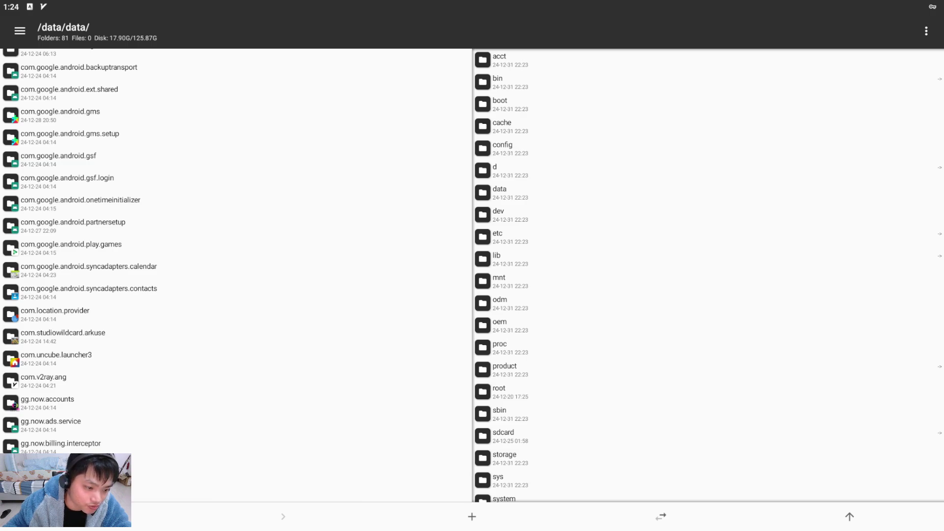
{"action": "left_click", "coordinate": [63, 336]}
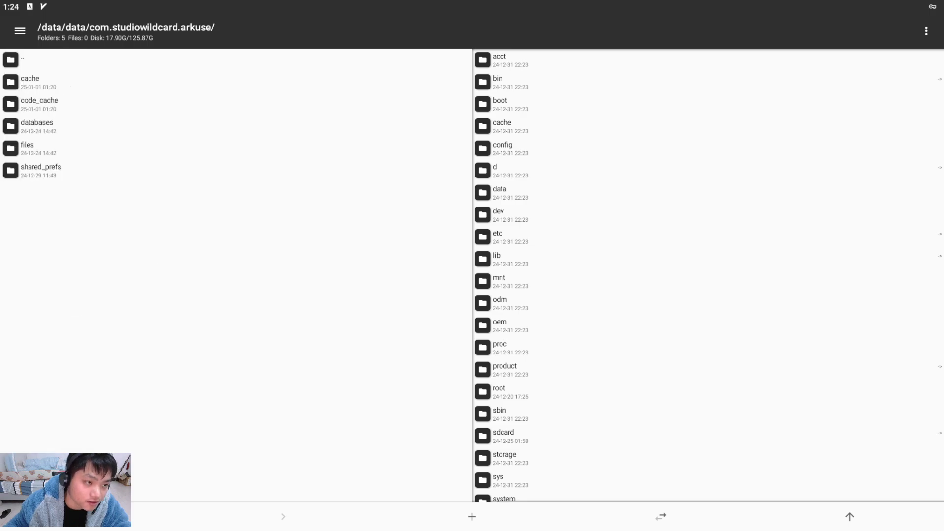
{"action": "left_click", "coordinate": [27, 147]}
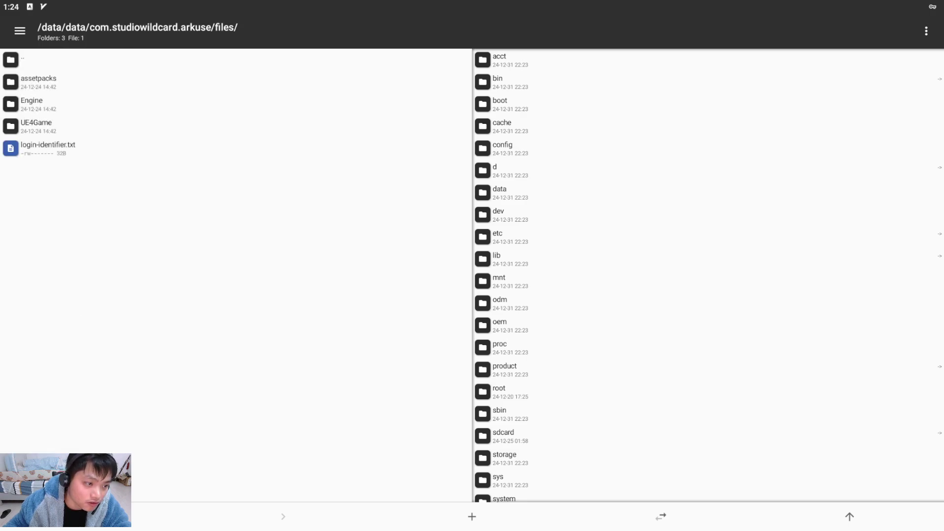
{"action": "left_click", "coordinate": [36, 126]}
{"action": "left_click", "coordinate": [42, 82]}
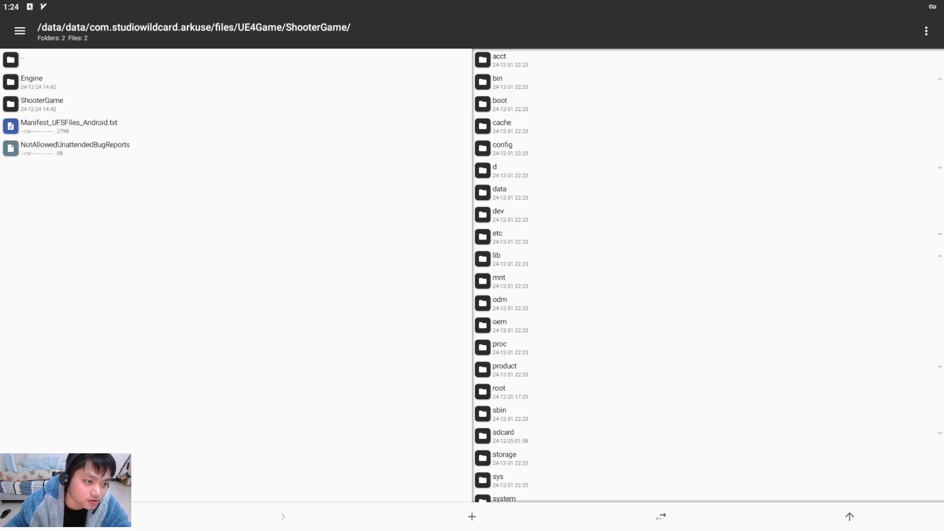
Step: Continue into ShooterGame/Saved/Config/Android and open DeviceProfiles.ini in the text editor
{"action": "left_click", "coordinate": [42, 104]}
{"action": "left_click", "coordinate": [30, 81]}
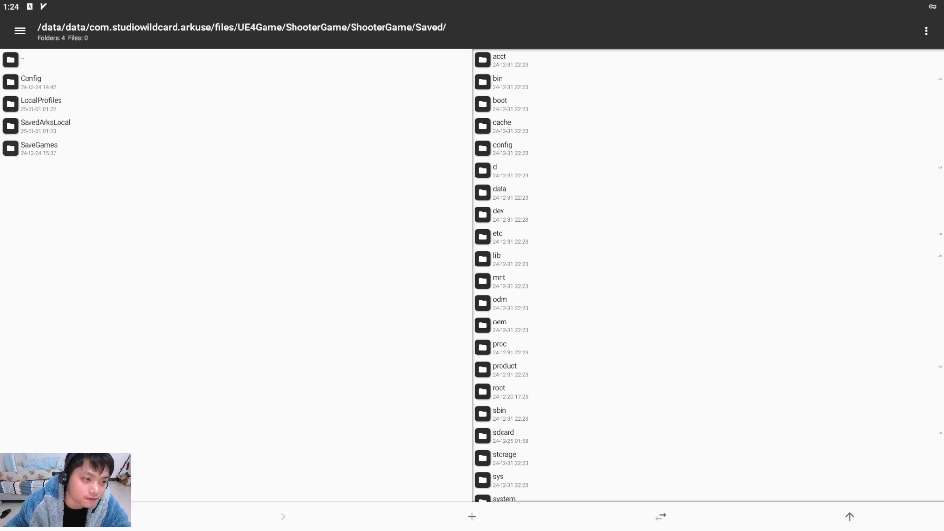
{"action": "left_click", "coordinate": [31, 82]}
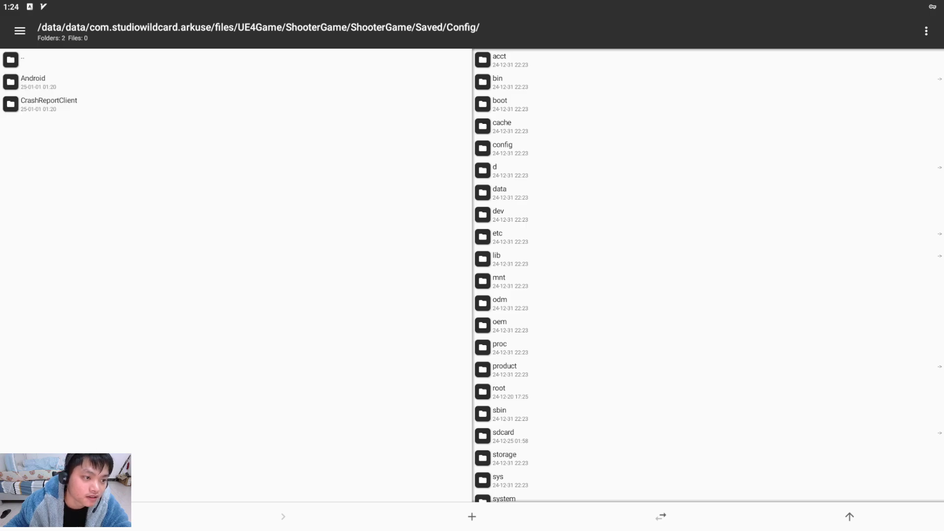
{"action": "left_click", "coordinate": [31, 81]}
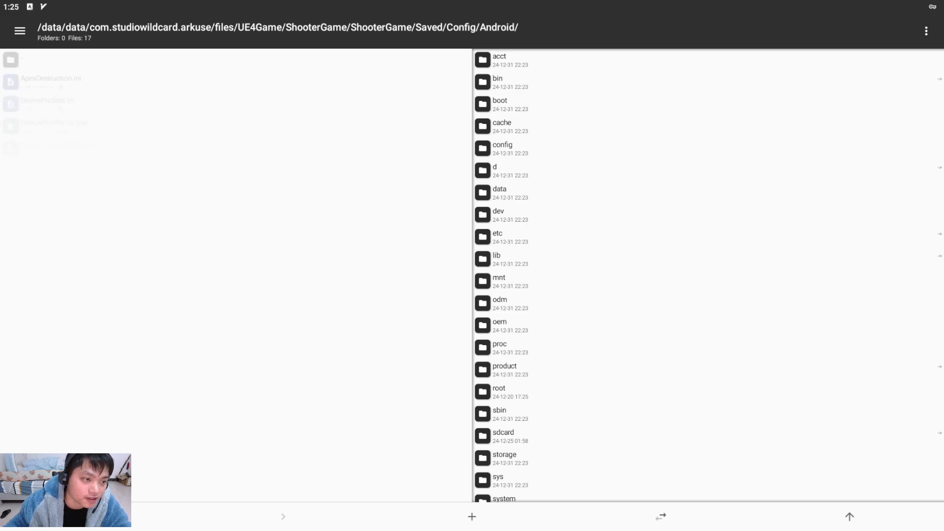
{"action": "left_click", "coordinate": [48, 103]}
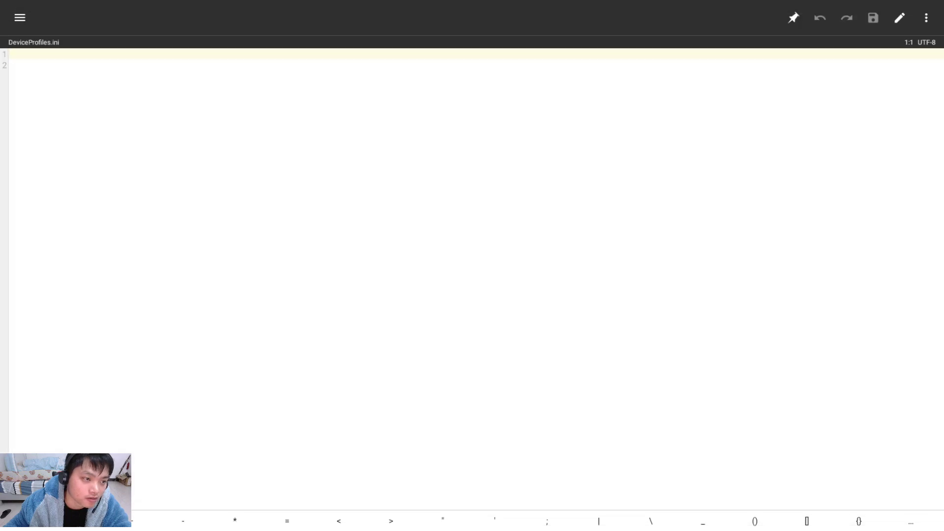
Step: Insert the [Android_High DeviceProfile] block, from sg.ViewDistanceQuality=1 through r.SecondaryScreenPercentage.GameViewport=120, into DeviceProfiles.ini and remove one trailing blank line
{"action": "left_click", "coordinate": [11, 64]}
{"action": "left_click", "coordinate": [11, 55]}
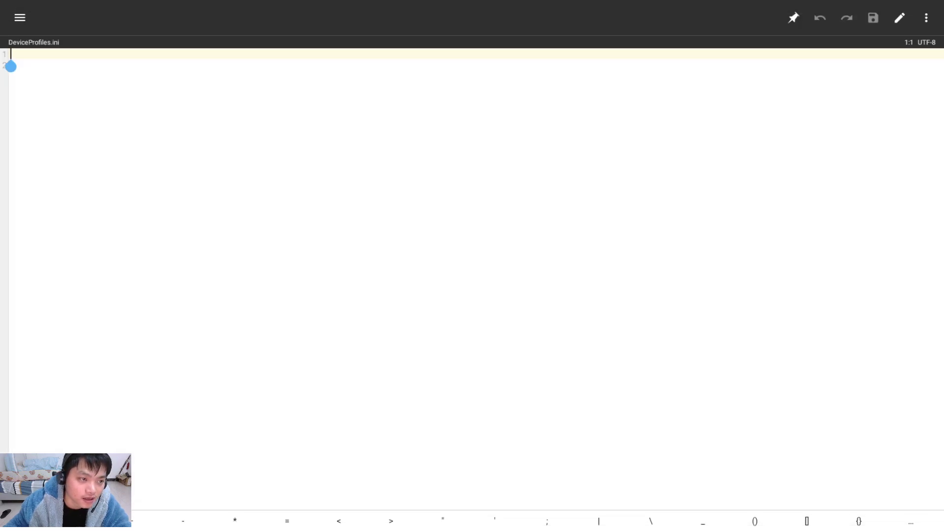
{"action": "type", "text": "[Android_High DeviceProfile] CVars=sg.ViewDistanceQuality=1 CVars=sg.AntiAliasingQuality=3 CVars=sg.ShadowQuality=2 CVars=sg.PostProcessQuality=3 CVars=sg.TextureQuality=0 CVars=sg.EffectsQuality=1 CVars=sg.FoliageQuality=1 CVars=r.Mobile.WaterQuality=3 CVars=r.MobileContentScaleFactor=5.0 CVars=r.SecondaryScreenPercentage.GameViewport=120"}
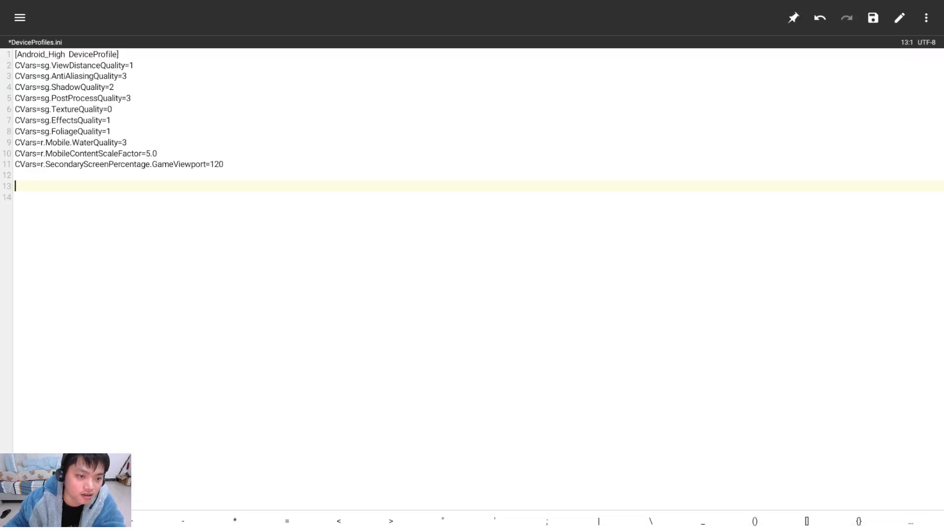
{"action": "key", "text": "BackSpace"}
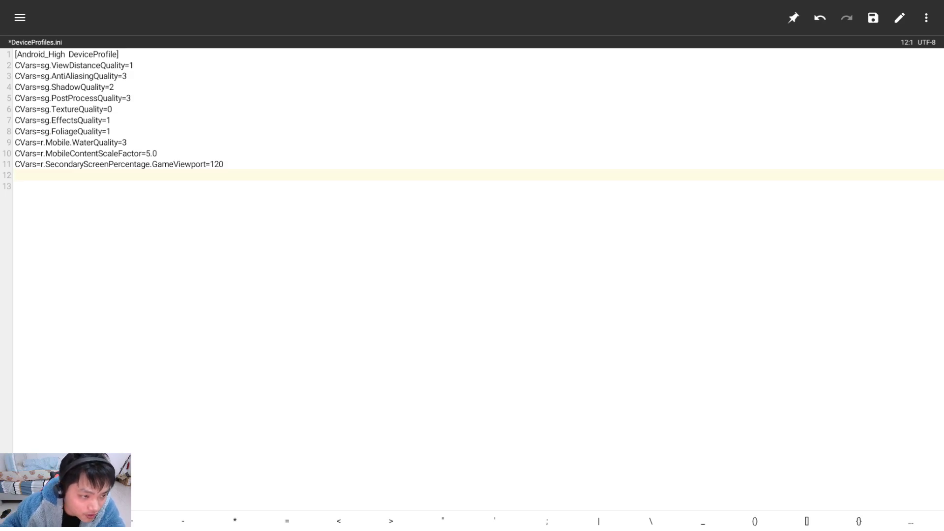
{"action": "left_click", "coordinate": [15, 175]}
Step: Try r.MobileContentScaleFactor at 3.0 on line 10 and restore it to 5.0
{"action": "left_click", "coordinate": [157, 154]}
{"action": "left_click", "coordinate": [150, 153]}
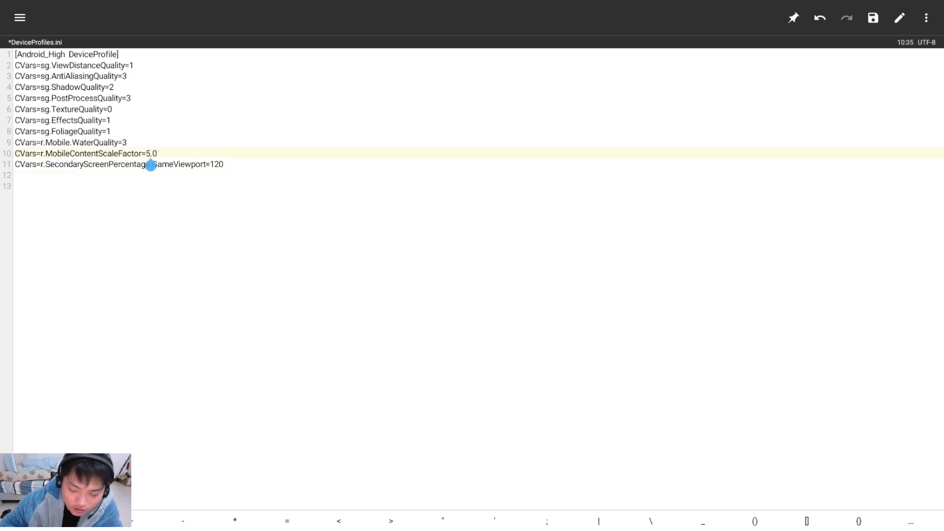
{"action": "key", "text": "BackSpace"}
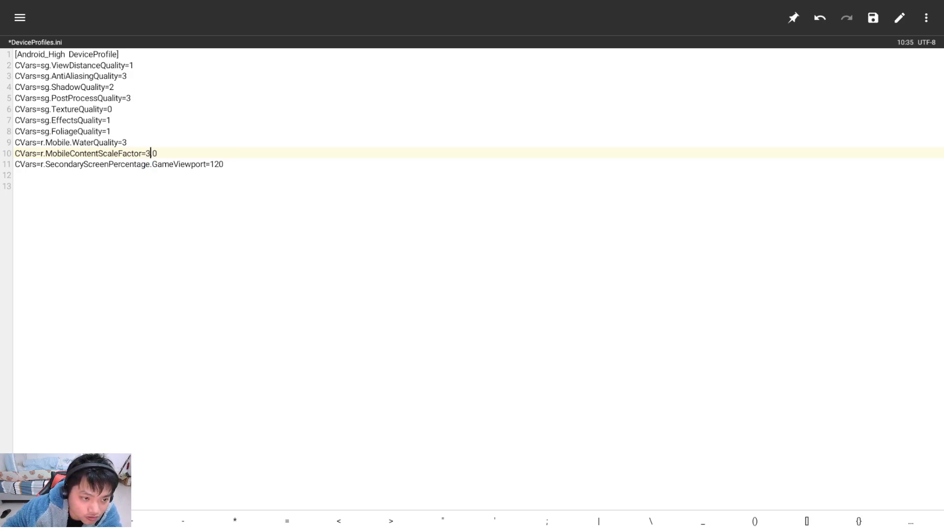
{"action": "type", "text": "5"}
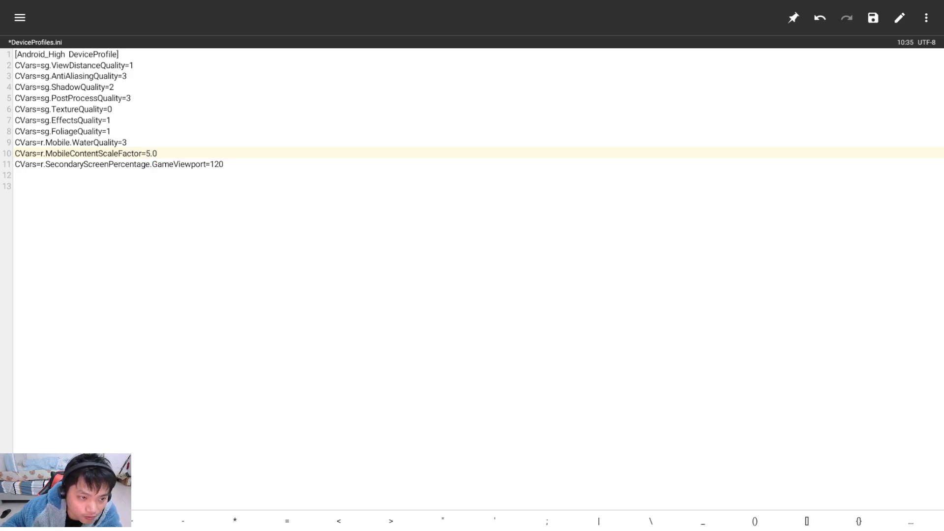
Step: Try r.SecondaryScreenPercentage.GameViewport at 100 on line 11 and restore it to 120
{"action": "left_click", "coordinate": [224, 164]}
{"action": "key", "text": "BackSpace"}
{"action": "key", "text": "BackSpace"}
{"action": "type", "text": "00"}
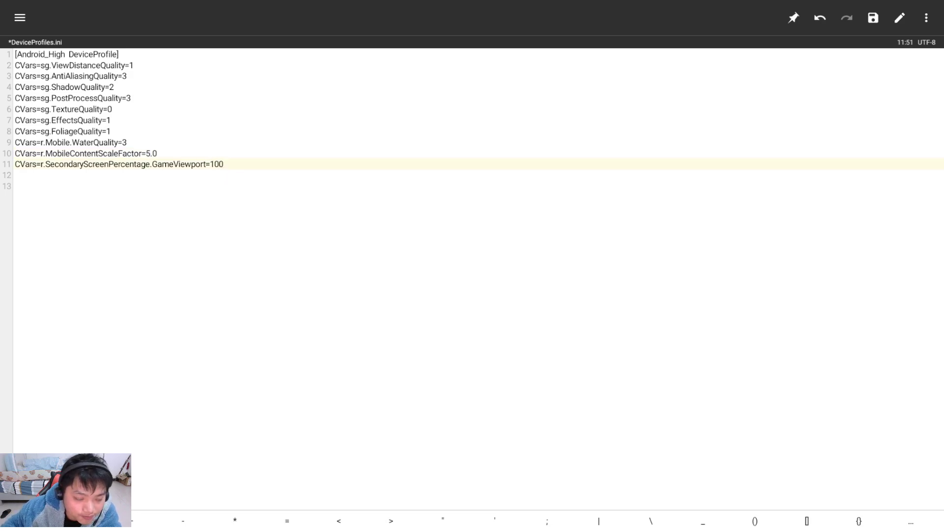
{"action": "left_click", "coordinate": [224, 164]}
{"action": "key", "text": "BackSpace"}
{"action": "key", "text": "BackSpace"}
{"action": "type", "text": "20"}
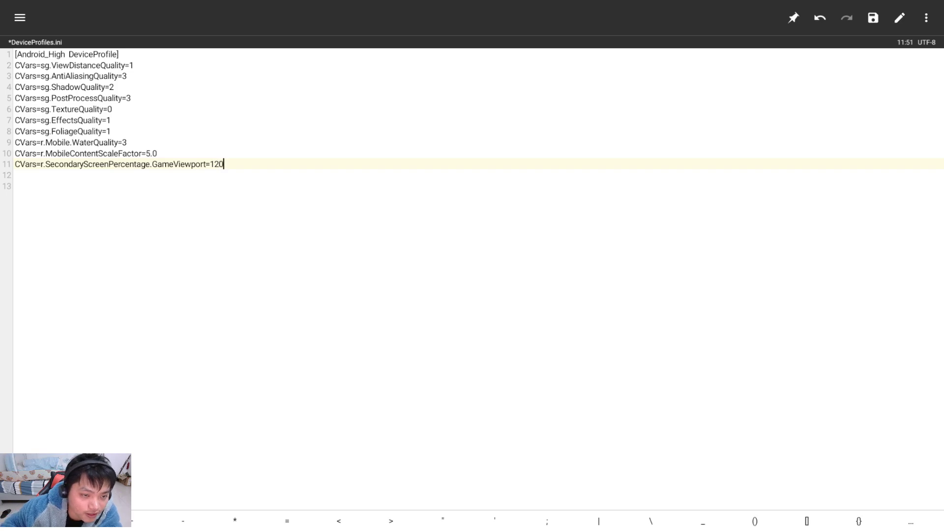
Step: Save the edited DeviceProfiles.ini and close it to return to the file list
{"action": "key", "text": "ctrl+s"}
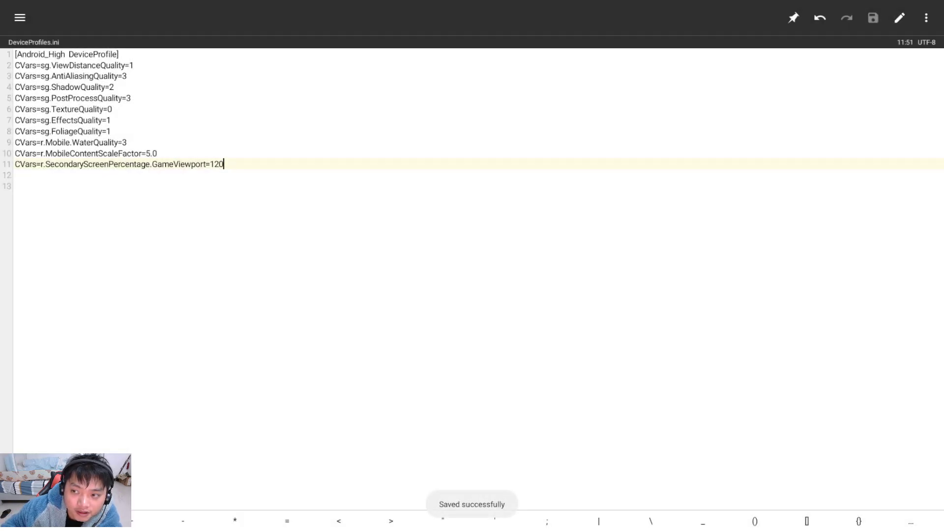
{"action": "left_click", "coordinate": [926, 18]}
{"action": "left_click", "coordinate": [872, 283]}
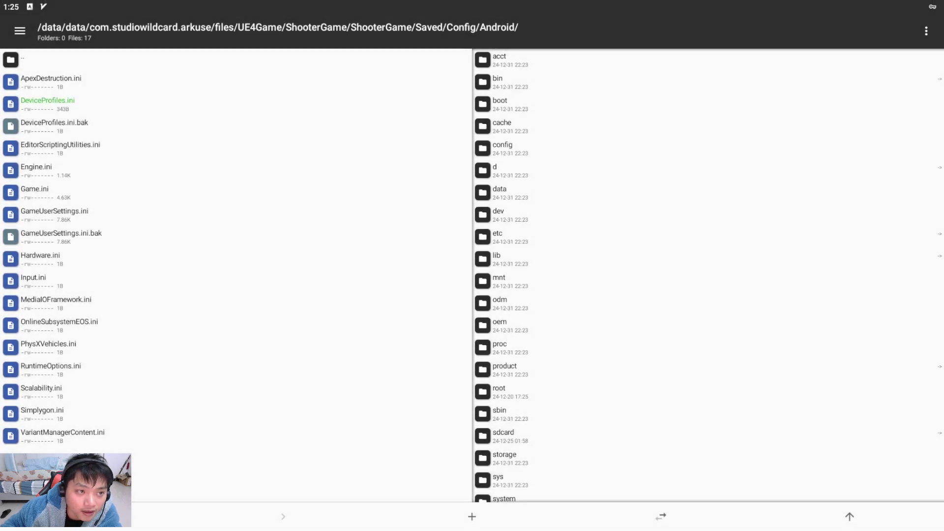
Step: Restart ARK by closing its running instance and launching it again, and load The Island in single player
{"action": "key", "text": "Page_Up"}
{"action": "left_click", "coordinate": [684, 162]}
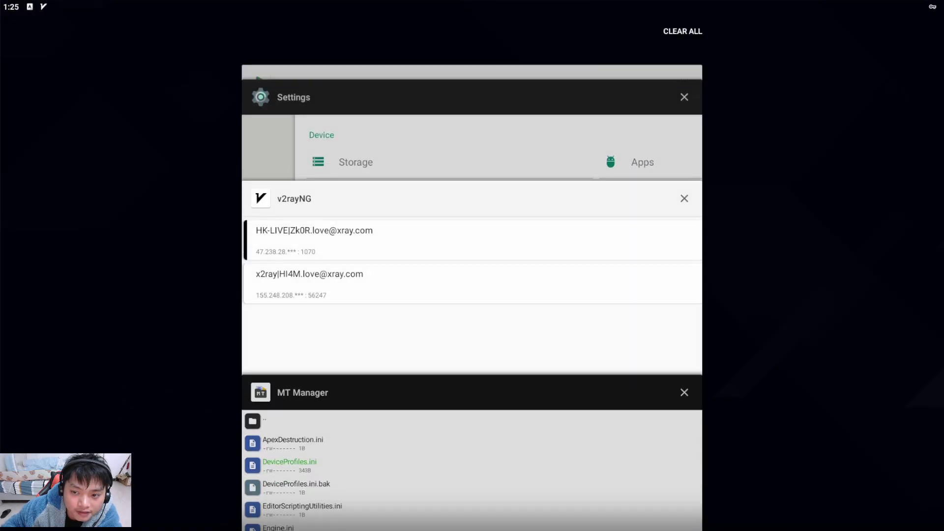
{"action": "key", "text": "ctrl+shift+1"}
{"action": "left_click", "coordinate": [398, 150]}
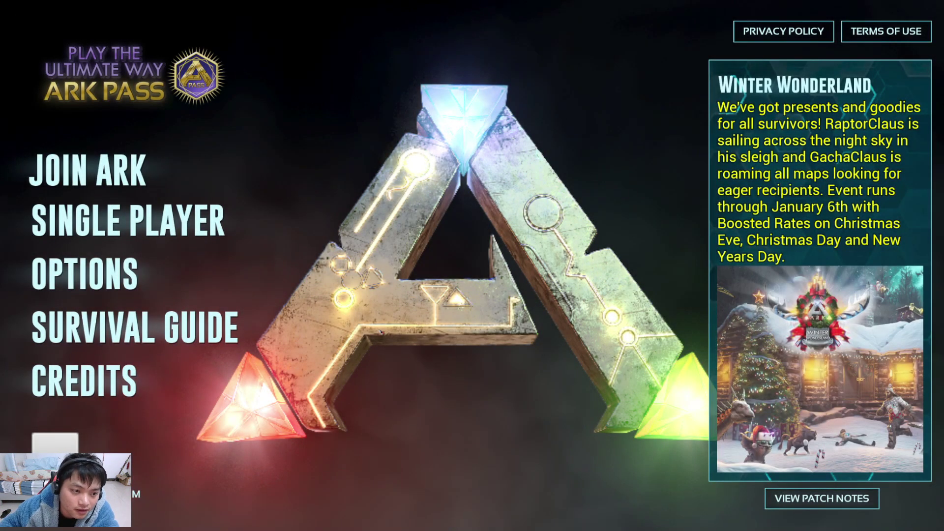
{"action": "left_click", "coordinate": [128, 220]}
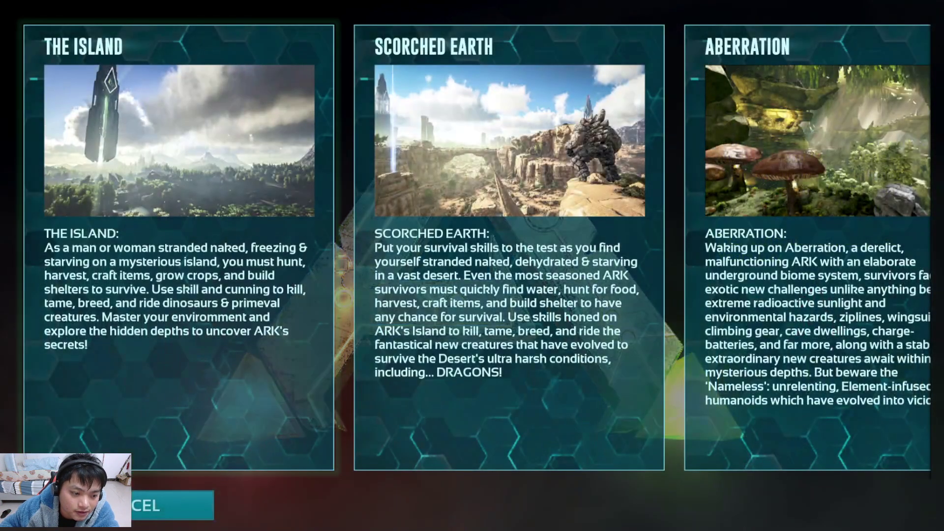
{"action": "left_click", "coordinate": [167, 236]}
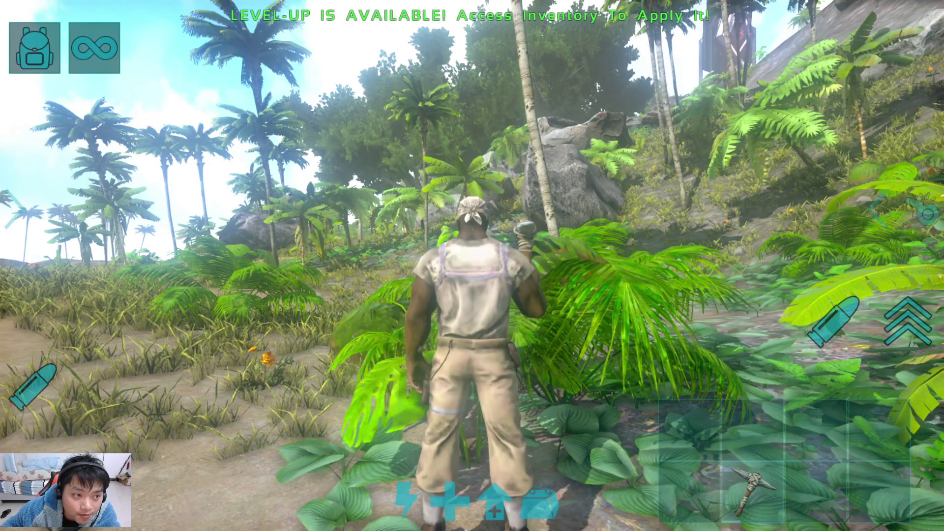
Step: Open the game's graphics options from the pause menu and cycle the Graphics preset through its levels back to High
{"action": "left_click", "coordinate": [35, 48]}
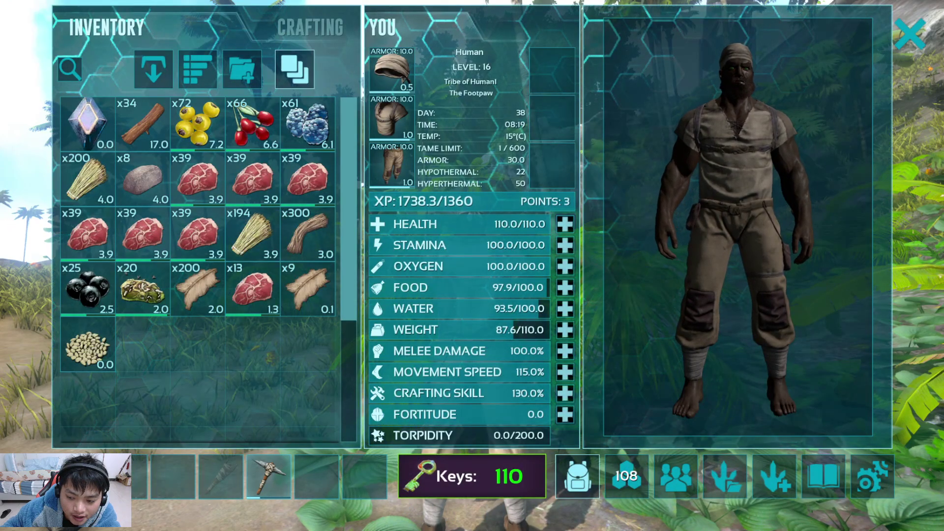
{"action": "left_click", "coordinate": [873, 476]}
{"action": "left_click", "coordinate": [472, 216]}
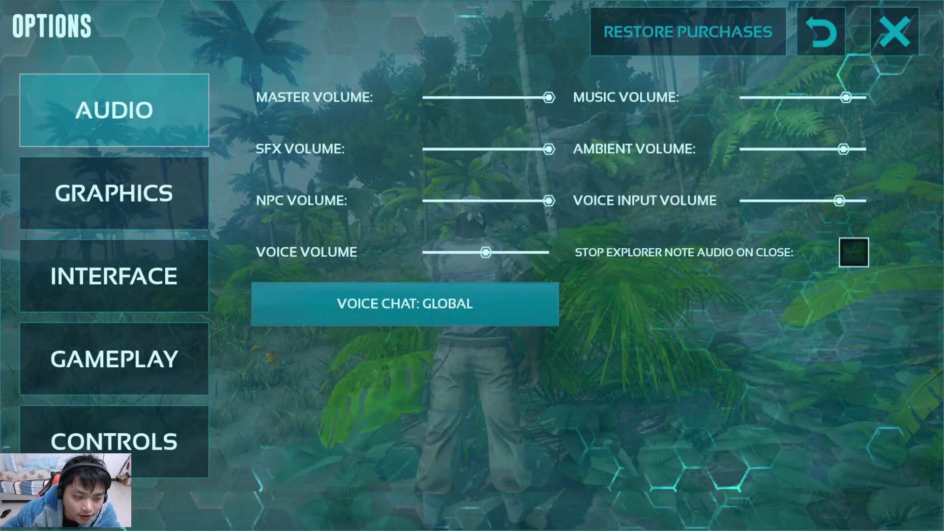
{"action": "left_click", "coordinate": [114, 193]}
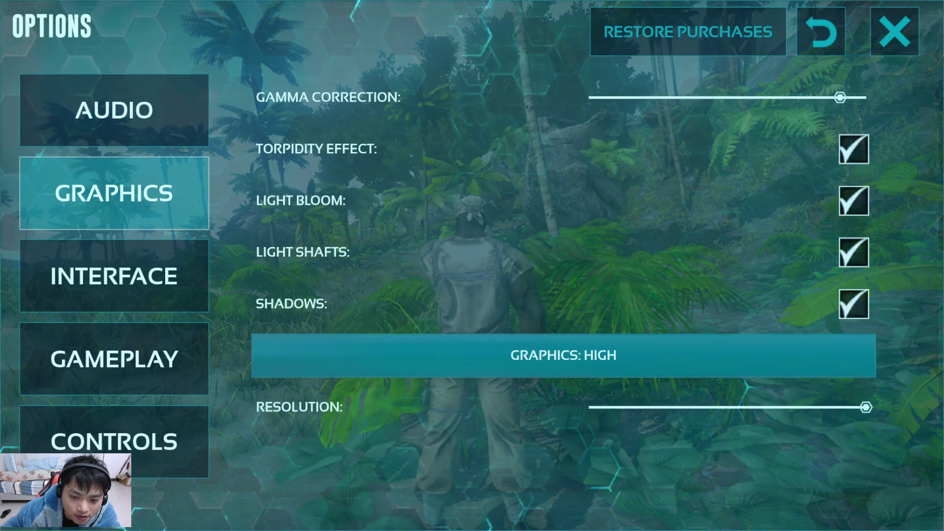
{"action": "left_click", "coordinate": [564, 355]}
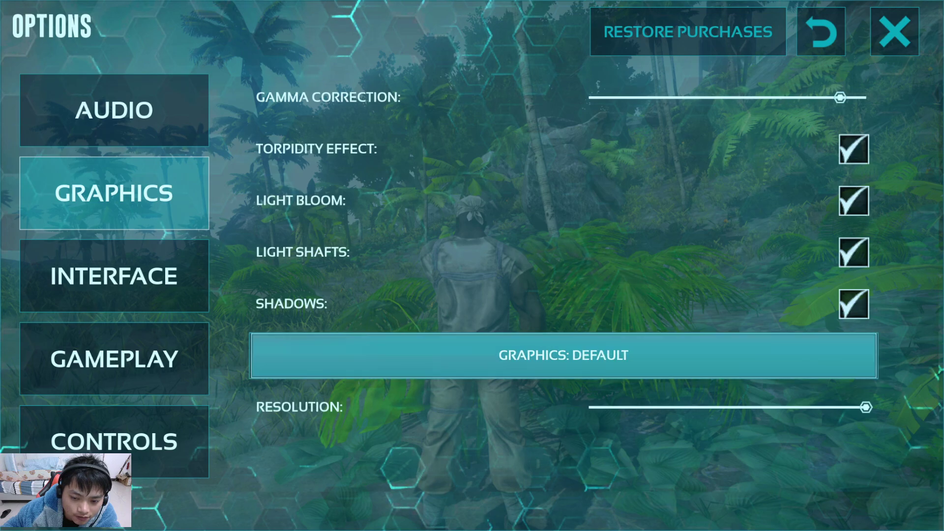
{"action": "left_click", "coordinate": [563, 355]}
{"action": "left_click", "coordinate": [563, 355]}
{"action": "left_click", "coordinate": [563, 356]}
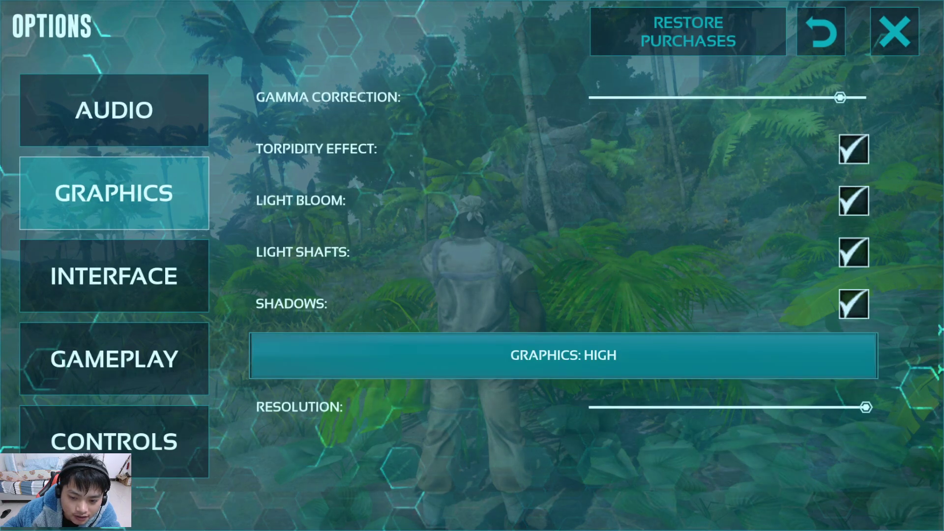
Step: Set the resolution slider to its maximum, close the options and resume the game
{"action": "mouse_move", "coordinate": [866, 407]}
{"action": "left_mouse_down"}
{"action": "mouse_move", "coordinate": [771, 407]}
{"action": "mouse_move", "coordinate": [867, 407]}
{"action": "left_mouse_up"}
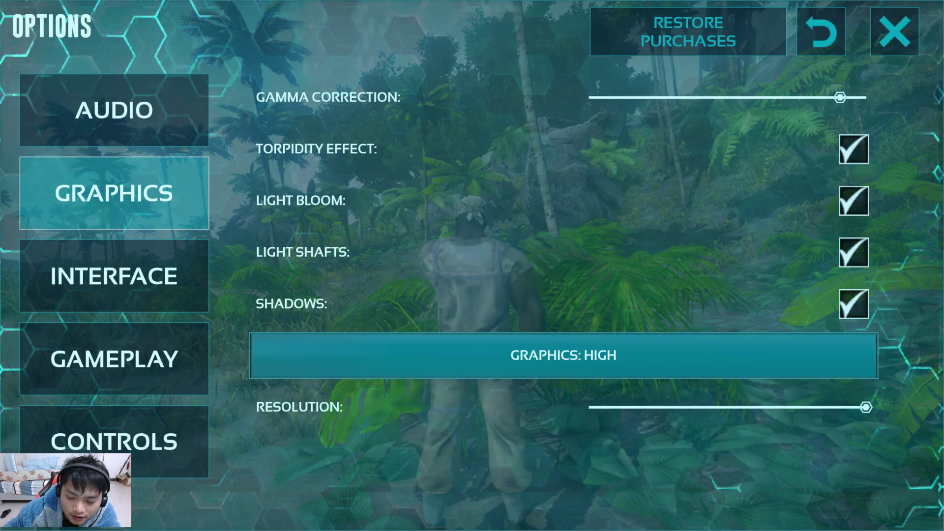
{"action": "left_click", "coordinate": [895, 32]}
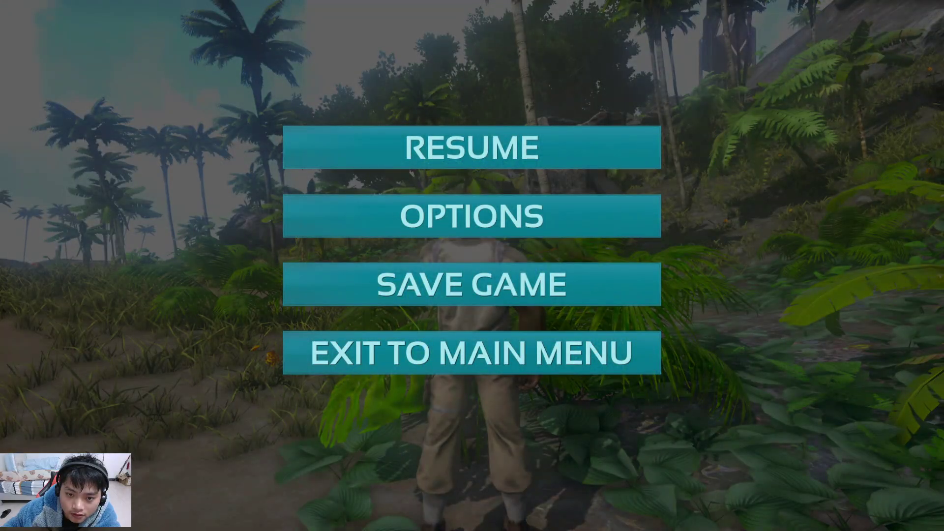
{"action": "left_click", "coordinate": [472, 147]}
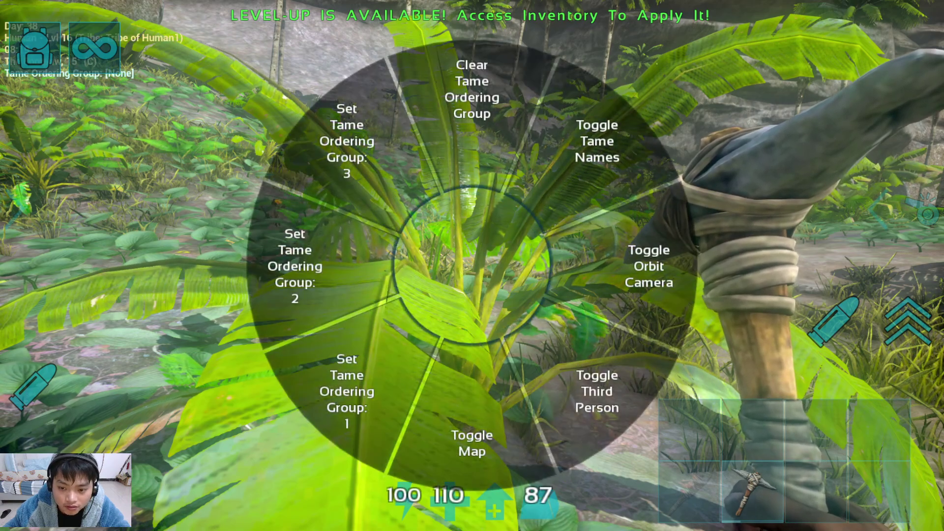
Step: View the character with the orbit camera, and return to first-person view by toggling third person
{"action": "left_click", "coordinate": [649, 266]}
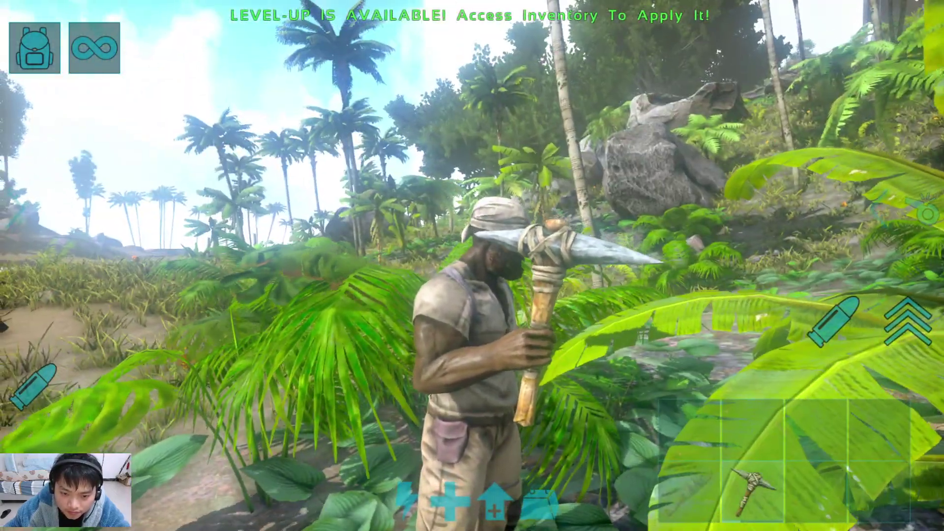
{"action": "key", "text": "h"}
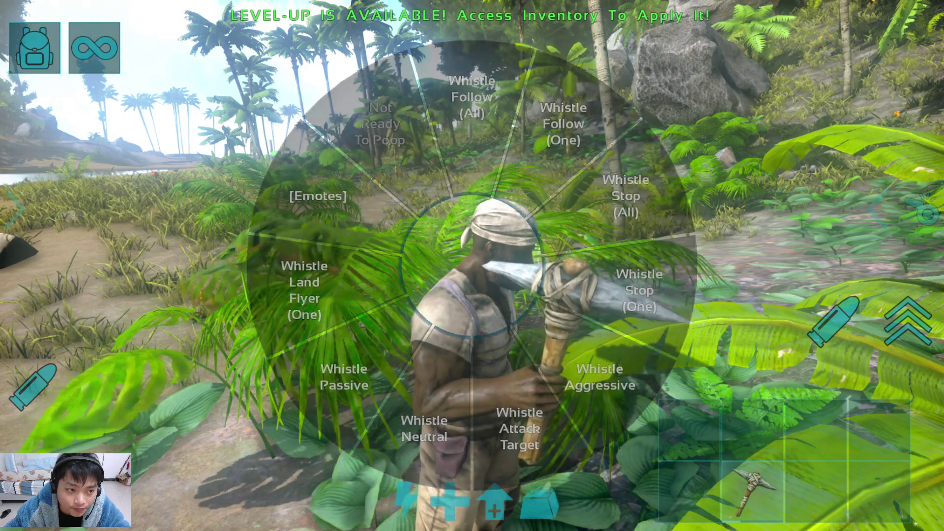
{"action": "left_click", "coordinate": [598, 391]}
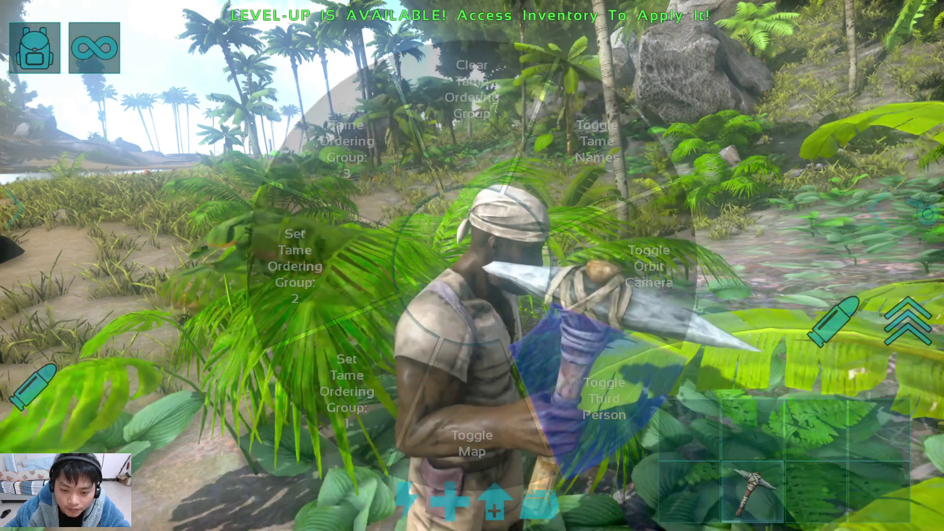
Step: Walk the character forward onto the leafy ground and switch to third-person view
{"action": "key", "text": "s"}
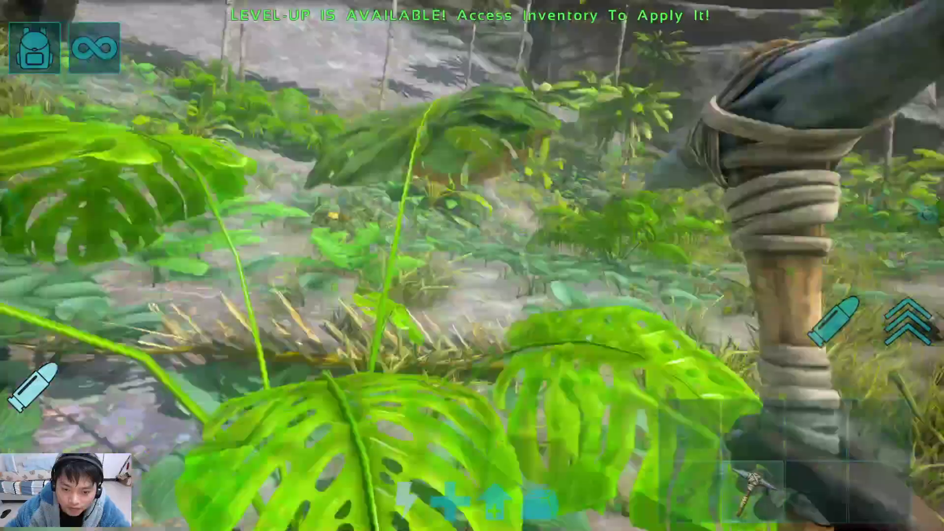
{"action": "key", "text": "w"}
{"action": "key", "text": "w"}
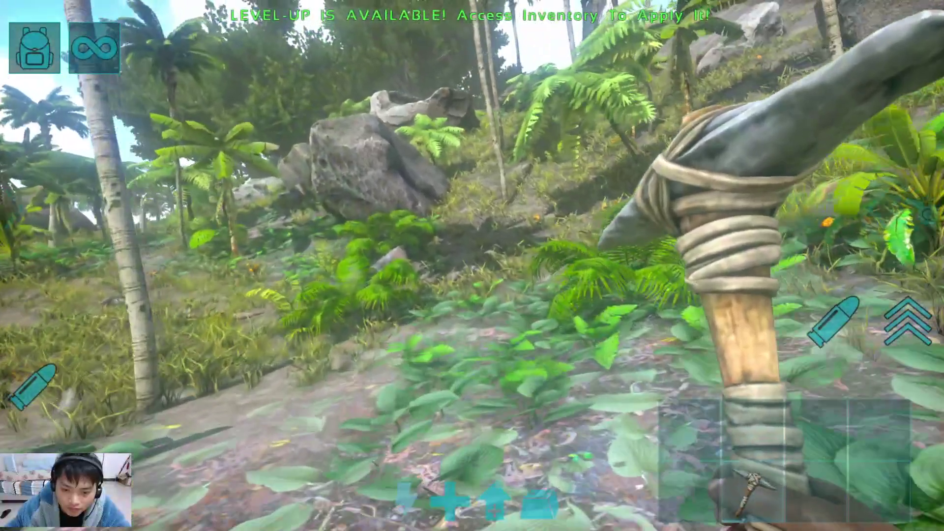
{"action": "key", "text": "h"}
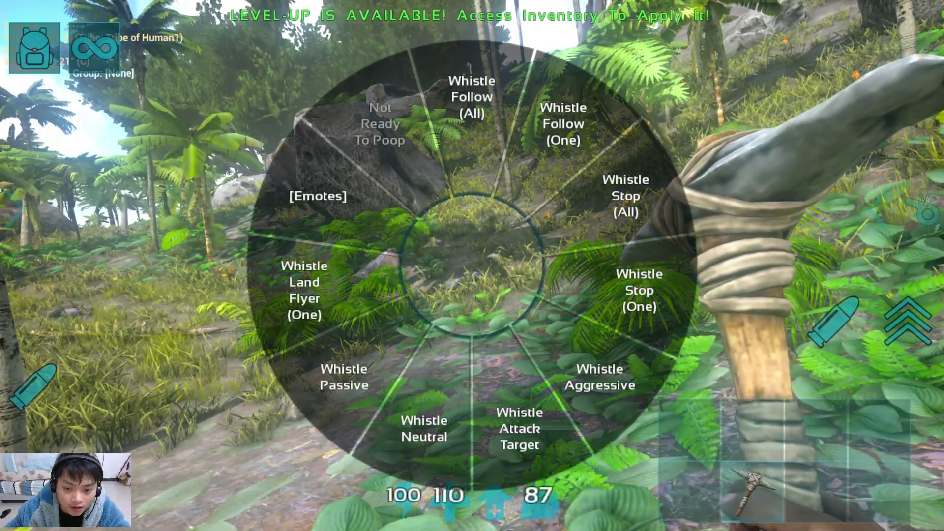
{"action": "key", "text": "h"}
{"action": "left_click", "coordinate": [597, 391]}
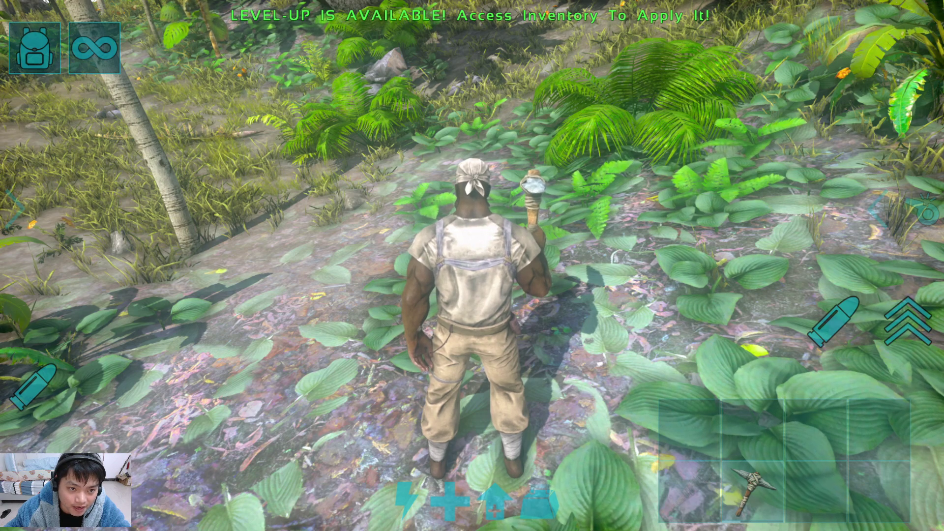
{"action": "left_click", "coordinate": [94, 48]}
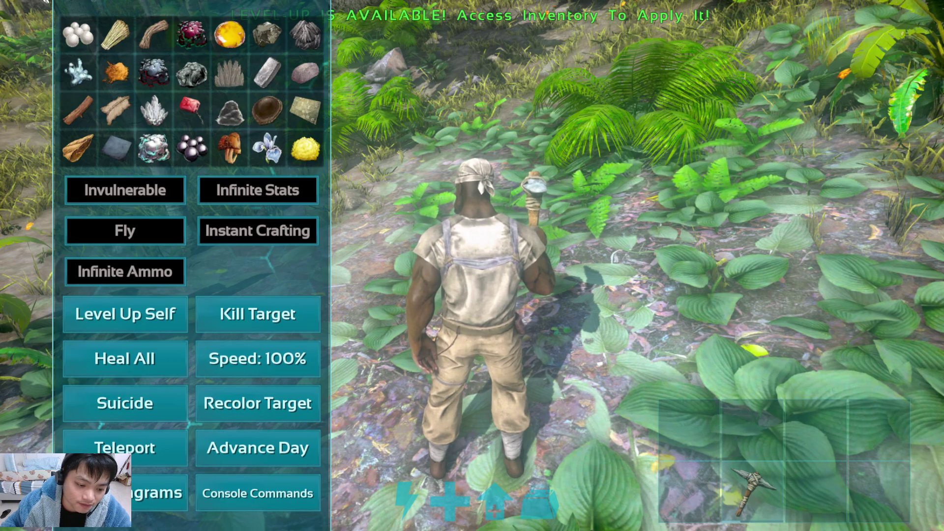
{"action": "left_click", "coordinate": [258, 493]}
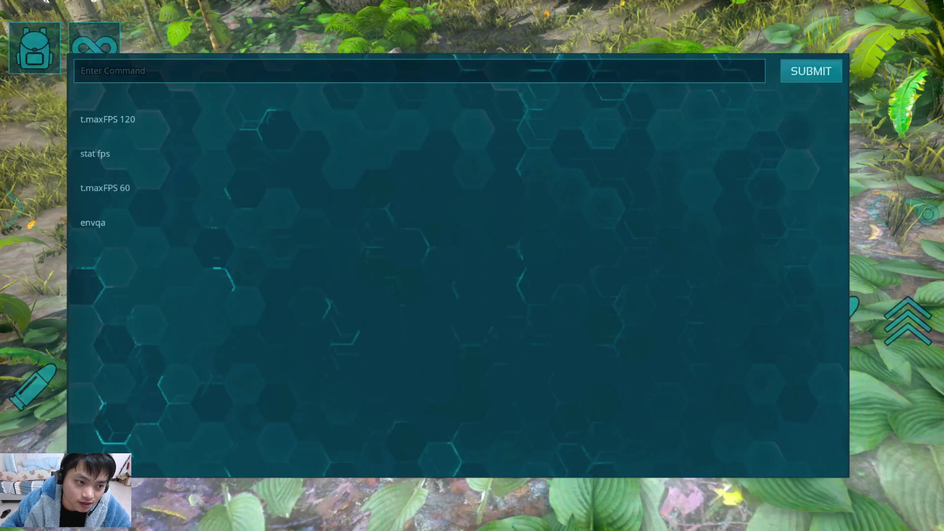
{"action": "left_click", "coordinate": [94, 38]}
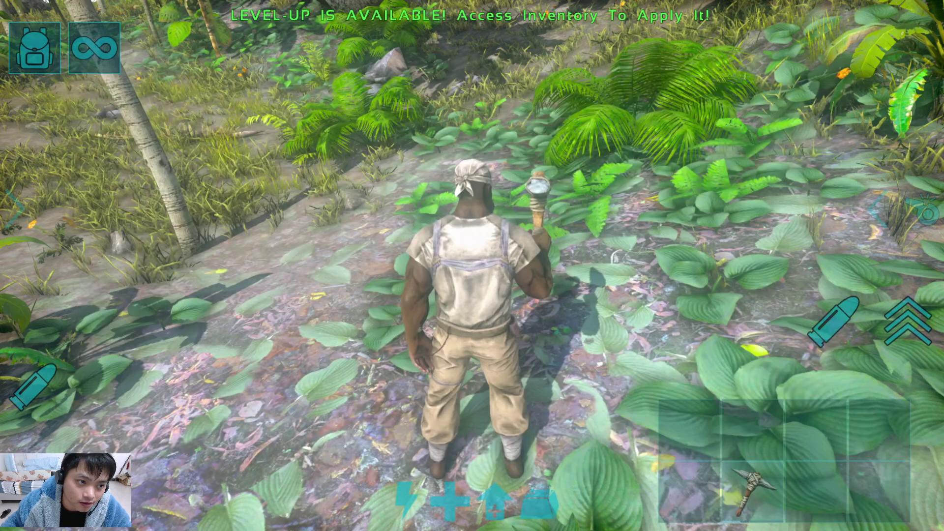
Step: Open the console commands from the cheat list and enter the command t.maxFPS 120
{"action": "left_click", "coordinate": [95, 47]}
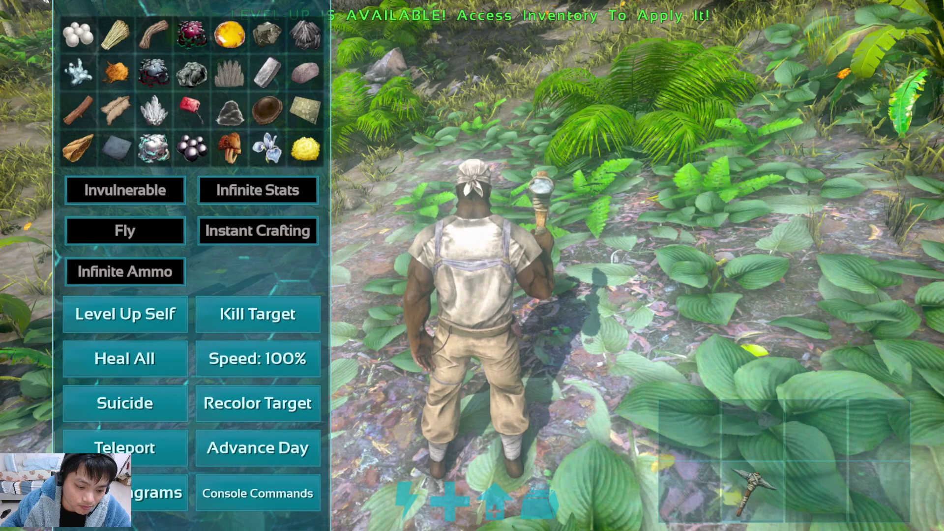
{"action": "left_click", "coordinate": [257, 493]}
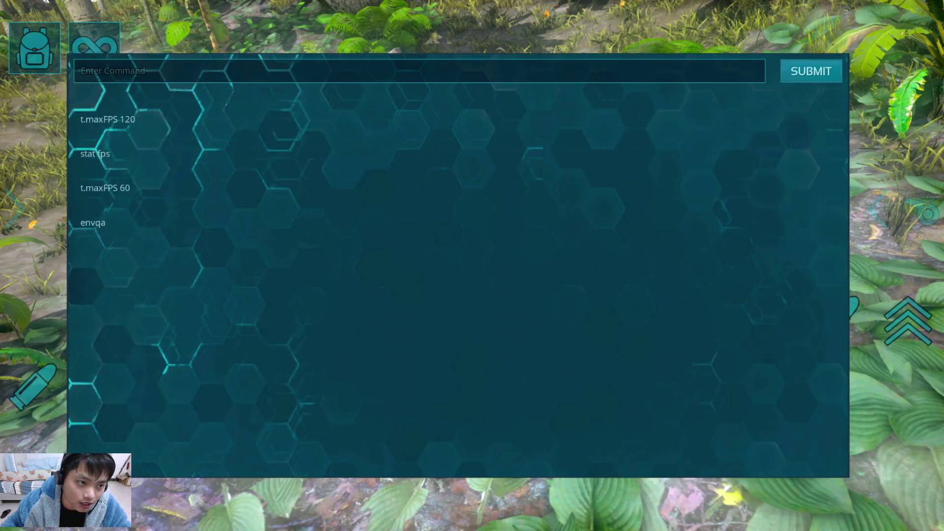
{"action": "left_click", "coordinate": [419, 71]}
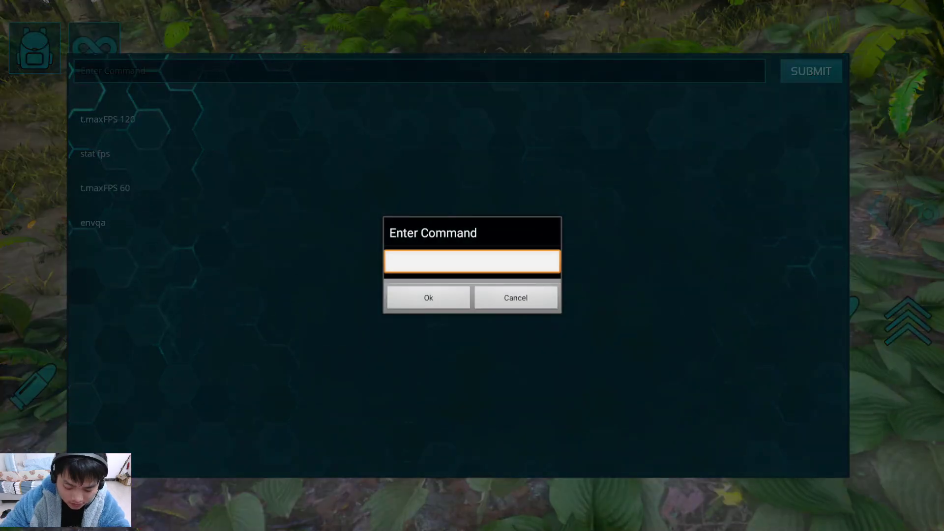
{"action": "type", "text": "t.maxFPS 120"}
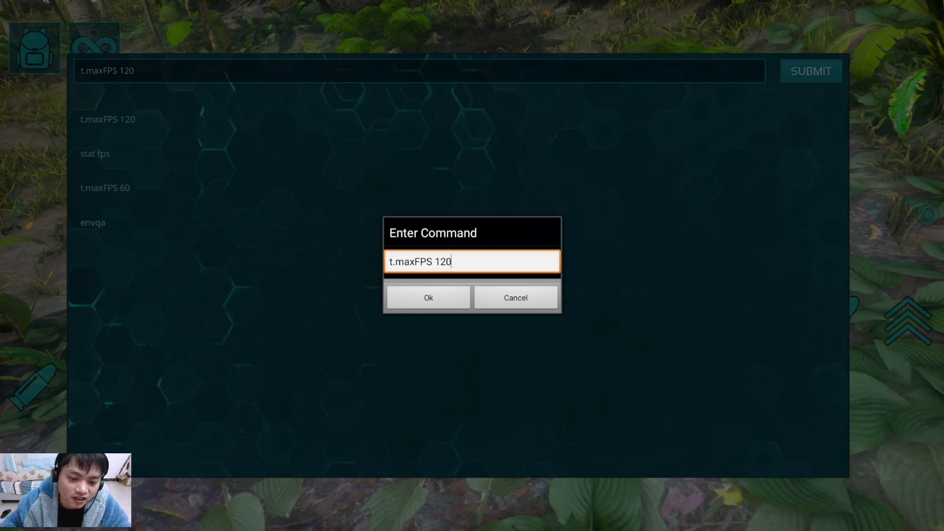
Step: Try 60 as the t.maxFPS value, restore it to 120, and confirm the command entry
{"action": "key", "text": "BackSpace"}
{"action": "key", "text": "BackSpace"}
{"action": "key", "text": "BackSpace"}
{"action": "type", "text": "60"}
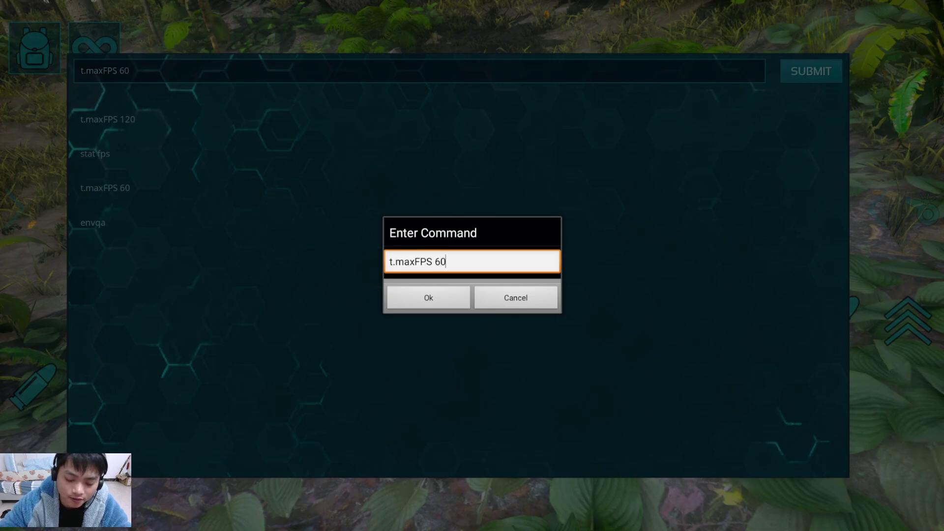
{"action": "key", "text": "BackSpace"}
{"action": "key", "text": "BackSpace"}
{"action": "type", "text": "120"}
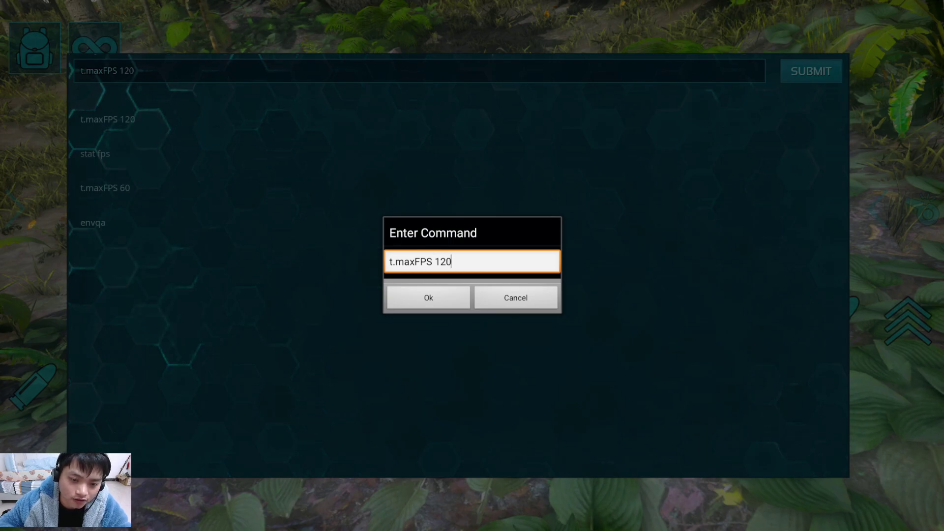
{"action": "left_click", "coordinate": [428, 298]}
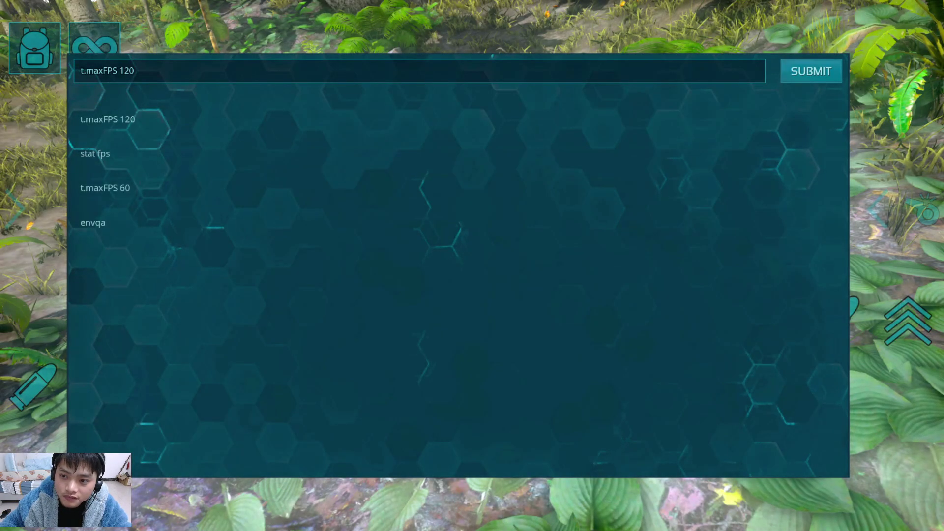